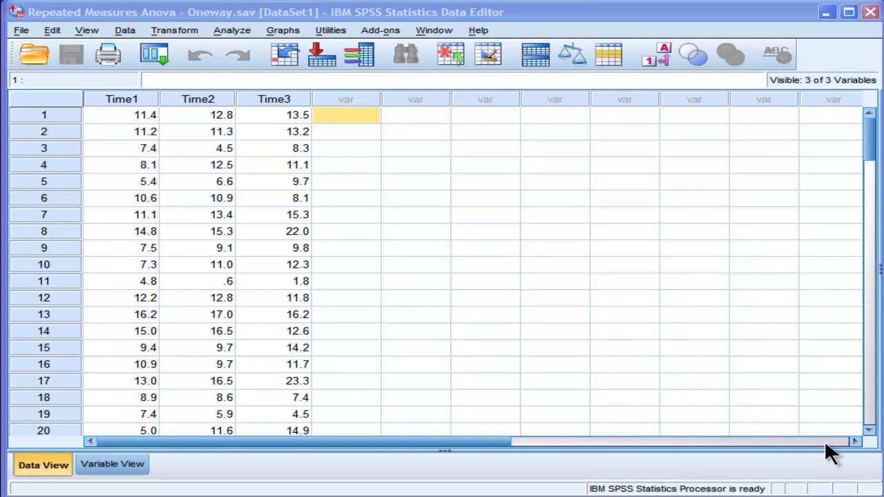
Review the Time1, Time2 and Time3 scores of the first case in the data view
click(257, 114)
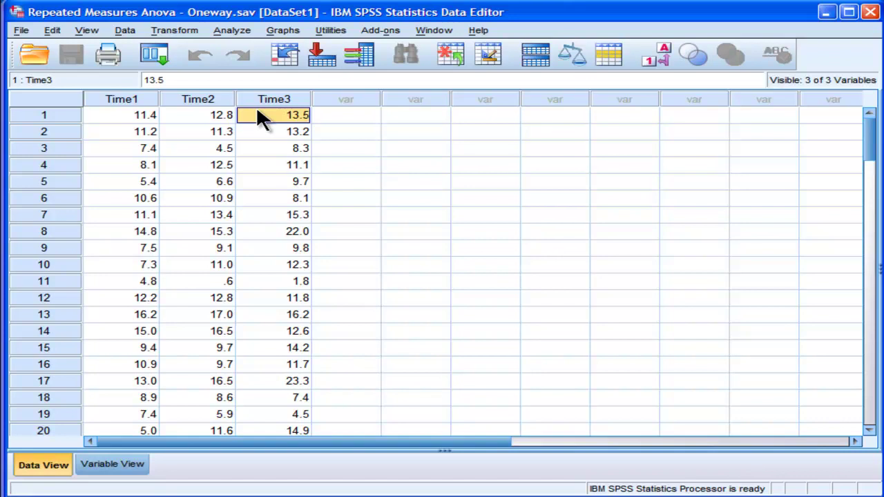
click(121, 99)
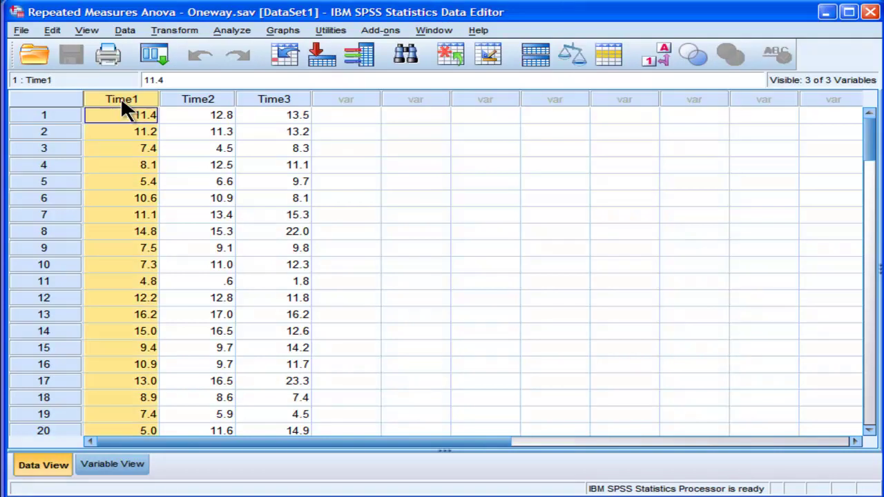
click(202, 99)
click(267, 99)
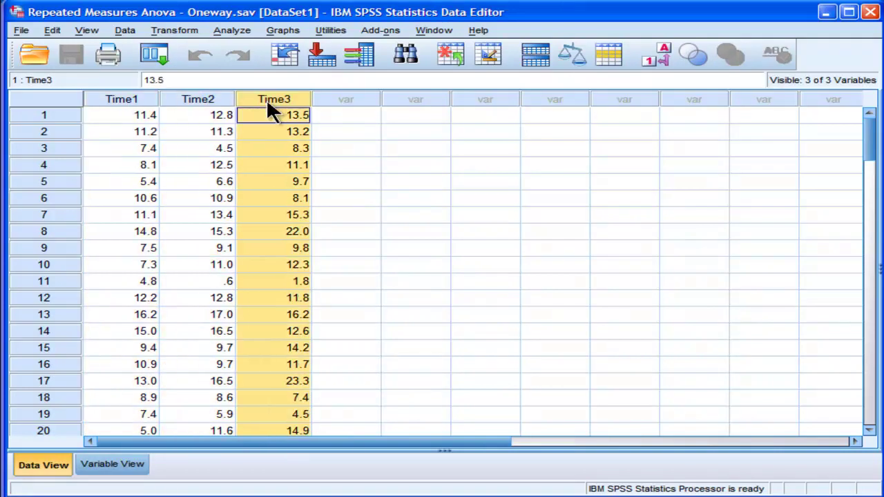
click(276, 117)
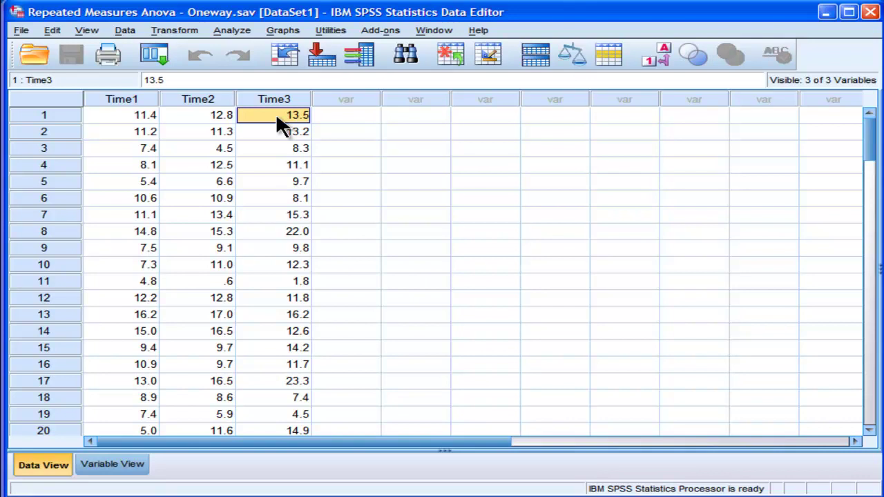
click(119, 115)
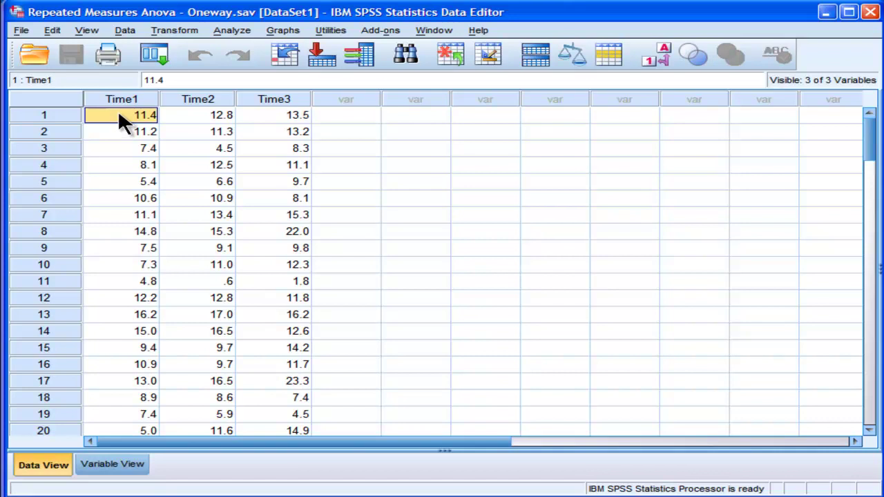
click(293, 116)
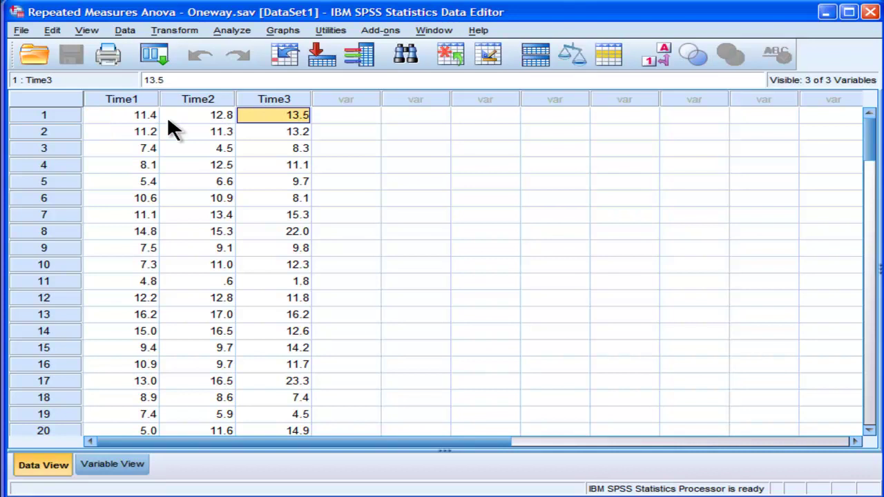
click(131, 124)
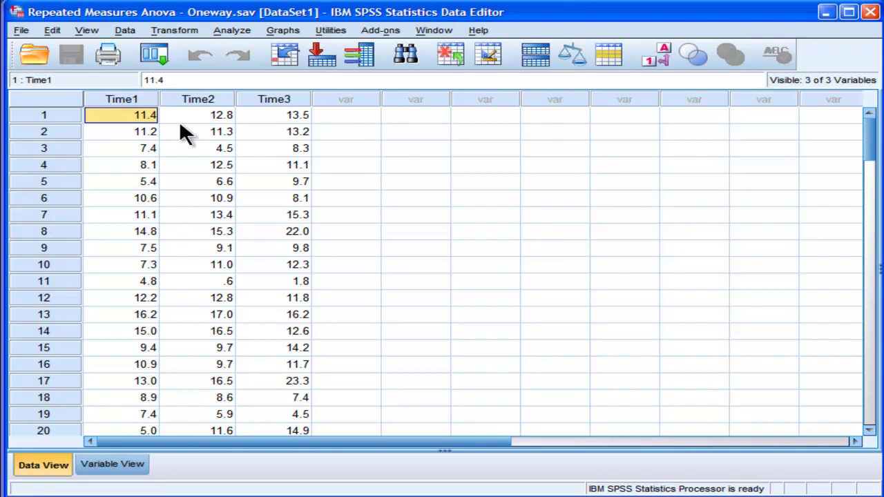
drag(872, 134, 859, 114)
click(203, 115)
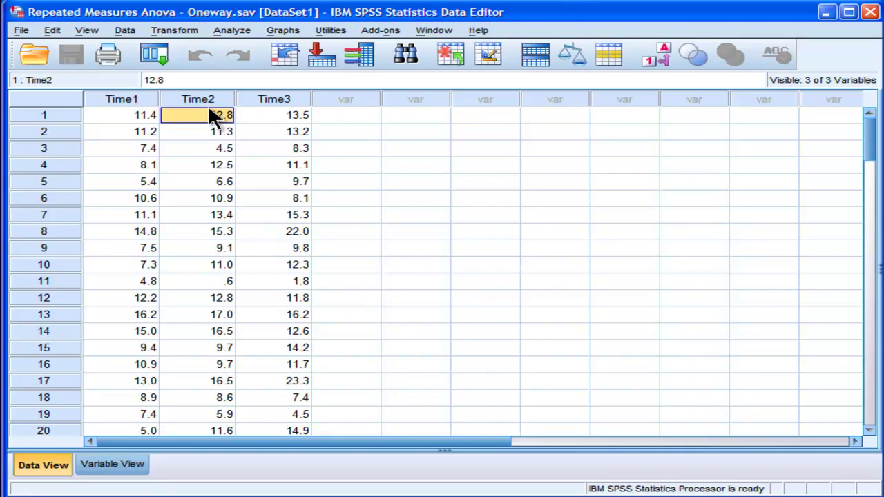
click(276, 118)
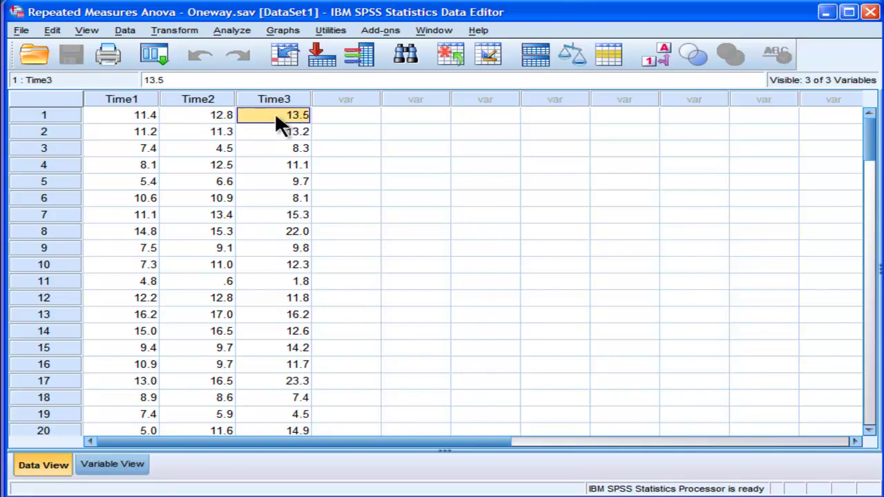
click(62, 114)
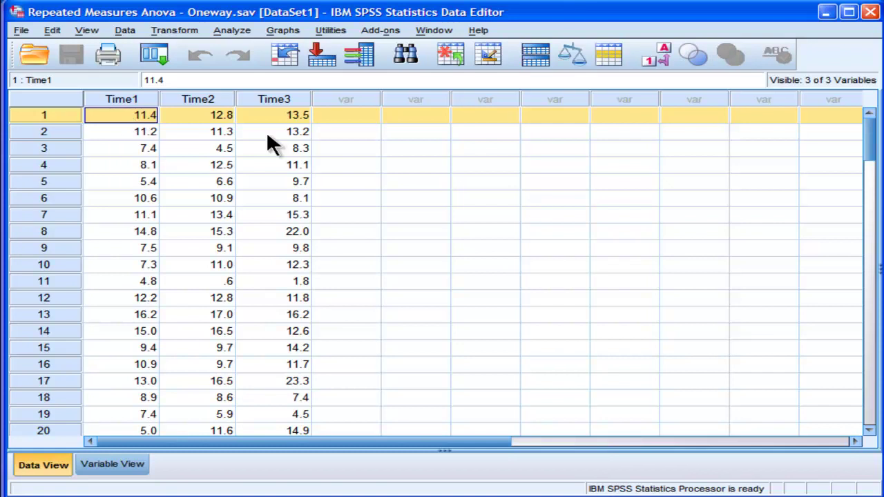
click(189, 131)
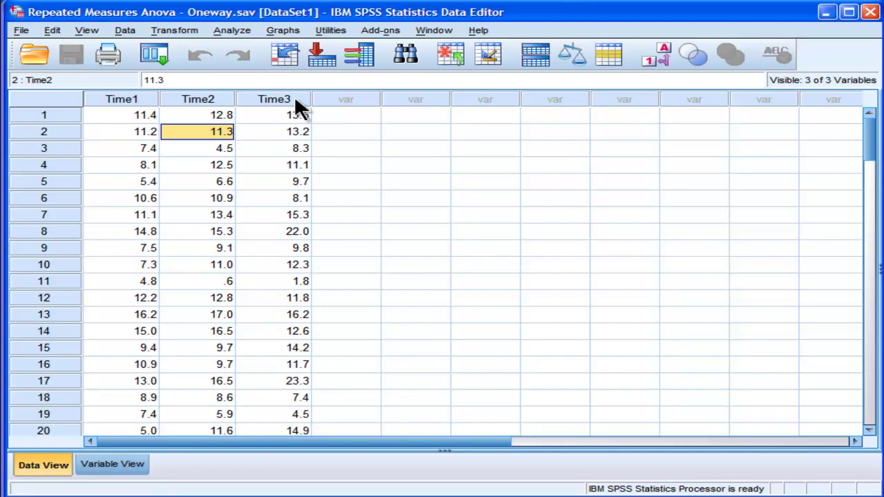
In Repeated Measures, add a within-subject factor named practice_effect with 3 levels
click(233, 31)
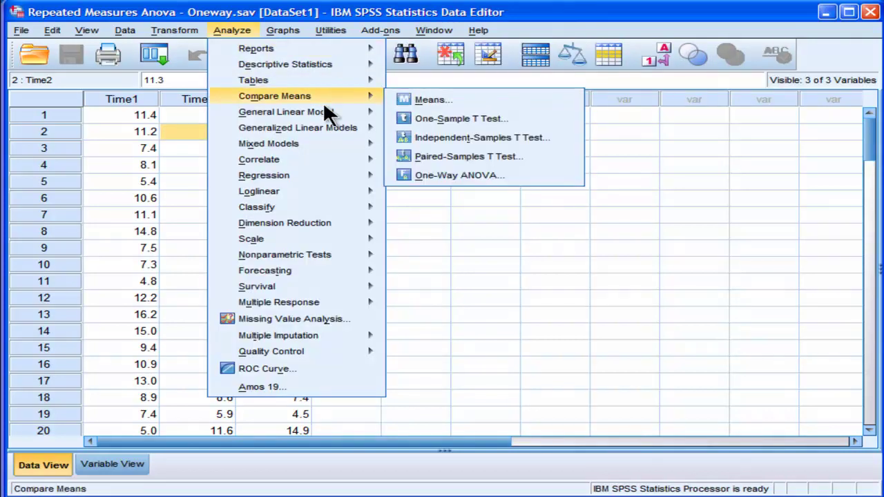
mouse_move(326, 110)
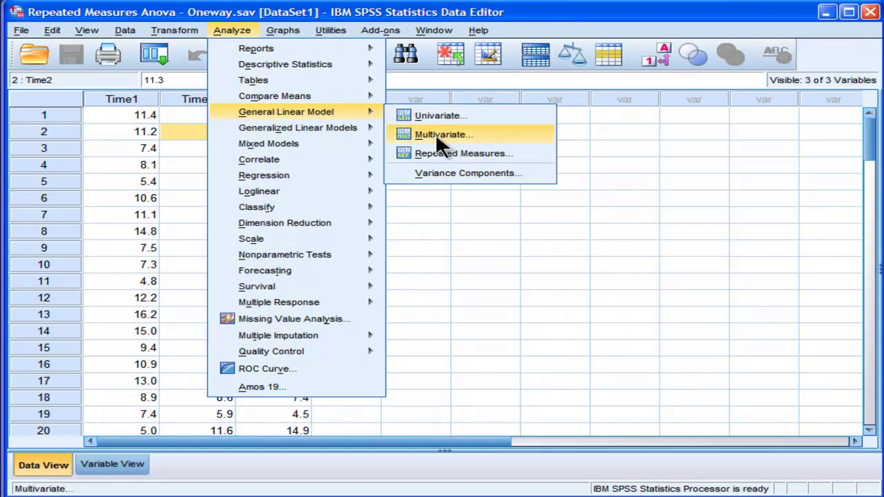
click(435, 154)
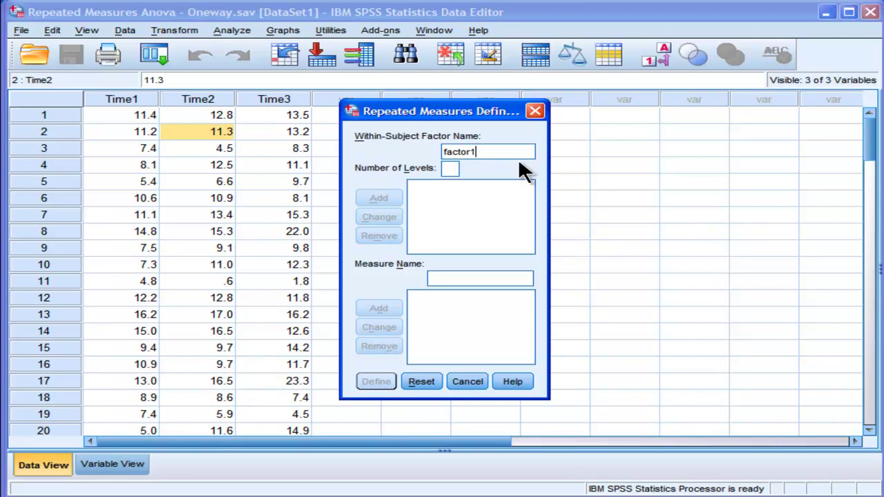
key(BackSpace)
key(BackSpace)
key(BackSpace)
key(BackSpace)
key(BackSpace)
key(BackSpace)
key(BackSpace)
text(practicve)
key(BackSpace)
key(BackSpace)
text(e_effect)
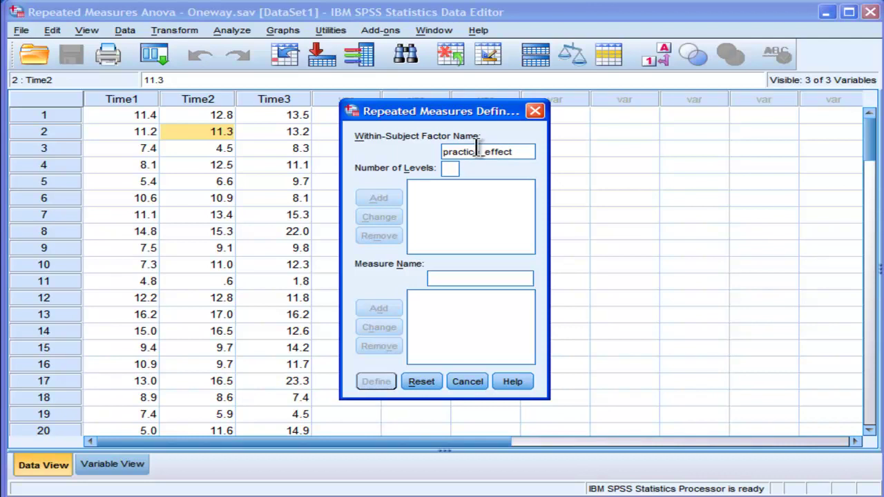
click(451, 170)
text(3)
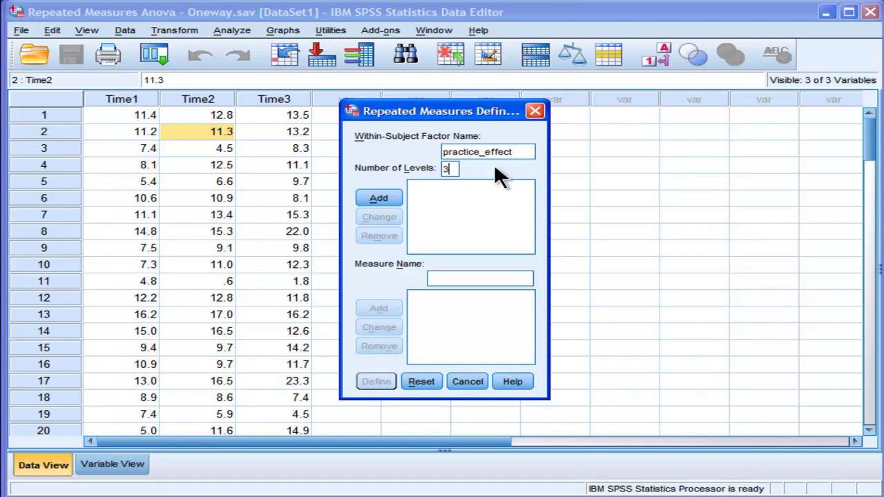
click(382, 195)
click(445, 189)
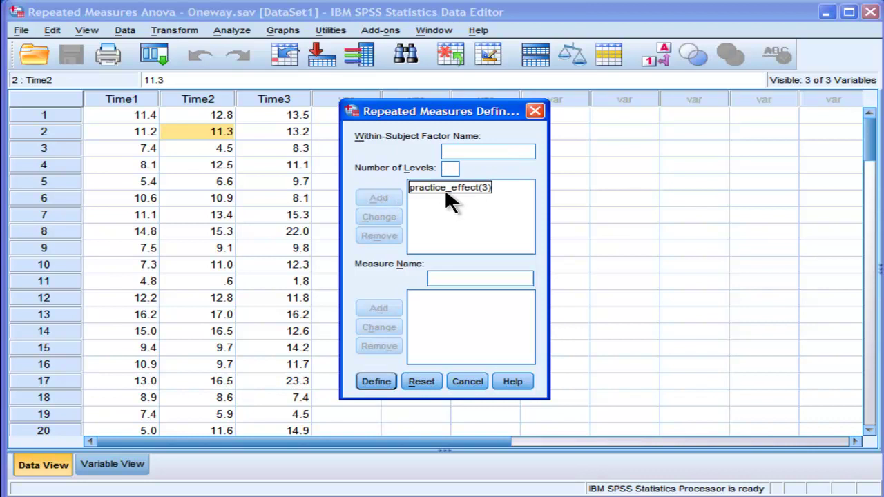
click(448, 192)
Open the variable assignment dialog and put Time1 into the first practice_effect level
click(378, 378)
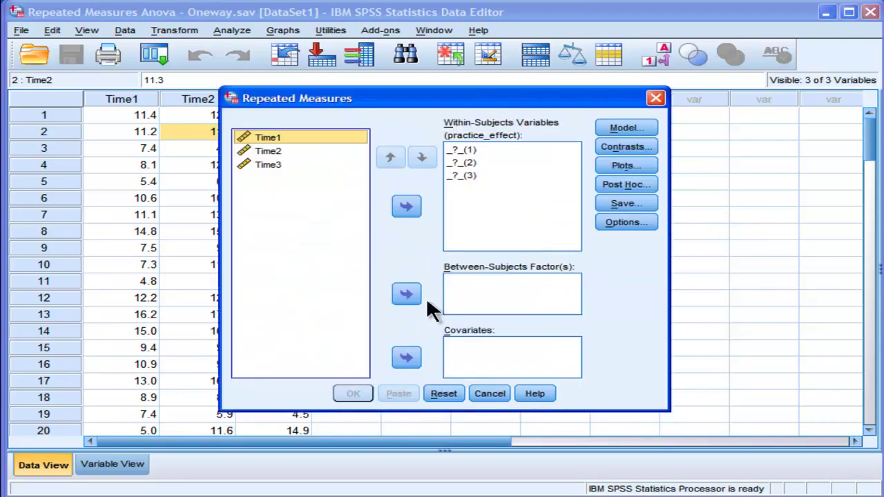
click(463, 150)
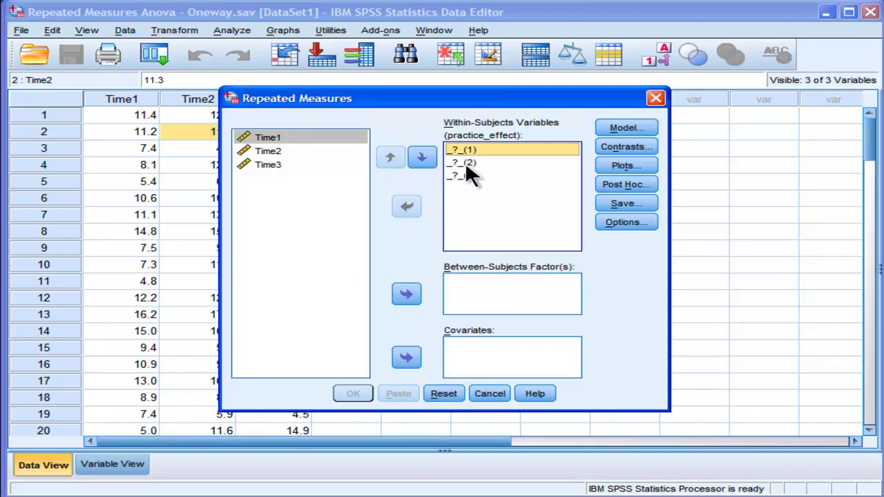
click(465, 163)
click(466, 175)
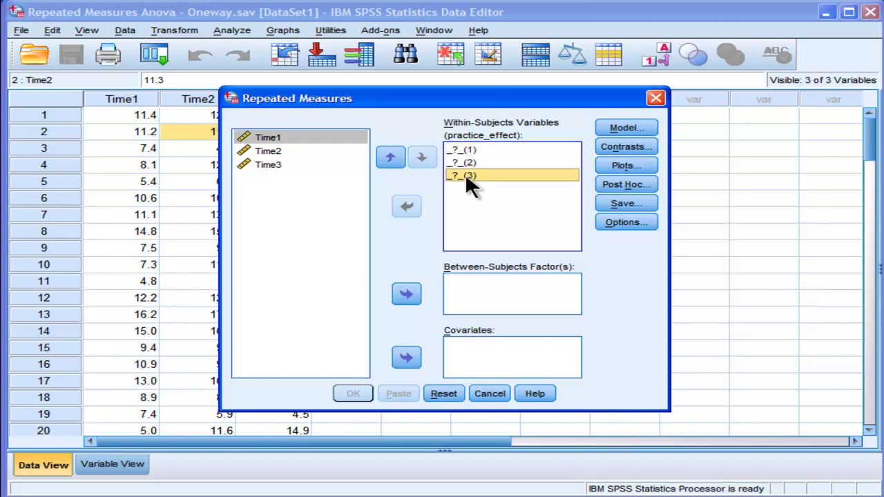
click(465, 151)
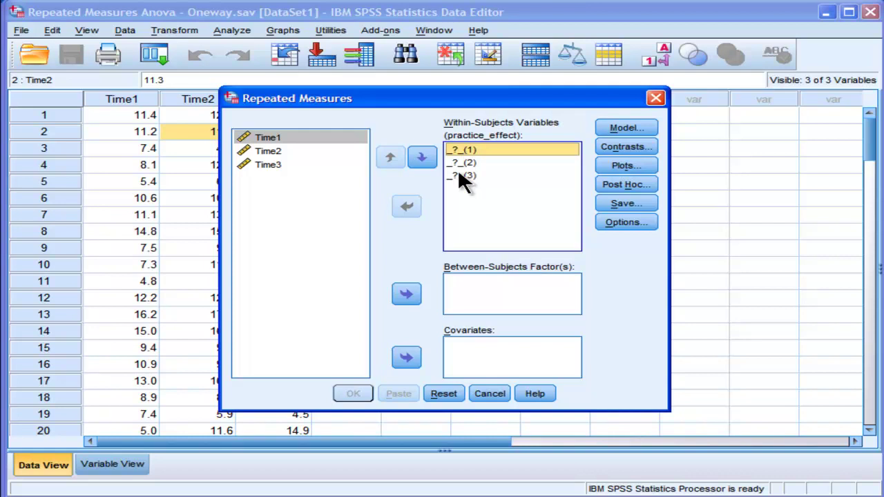
click(267, 152)
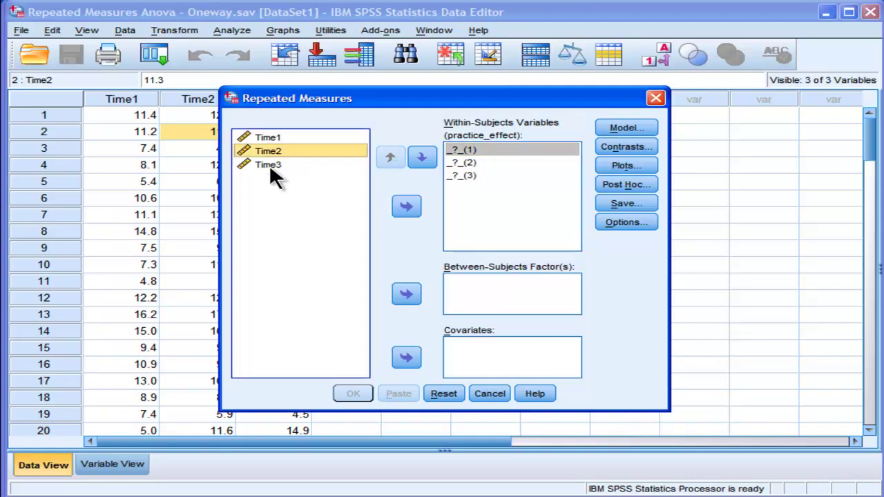
click(269, 164)
click(270, 137)
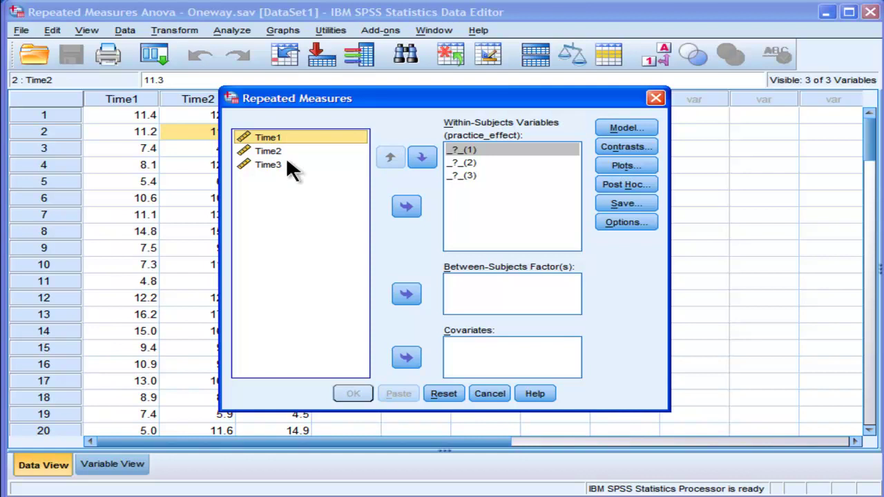
click(408, 207)
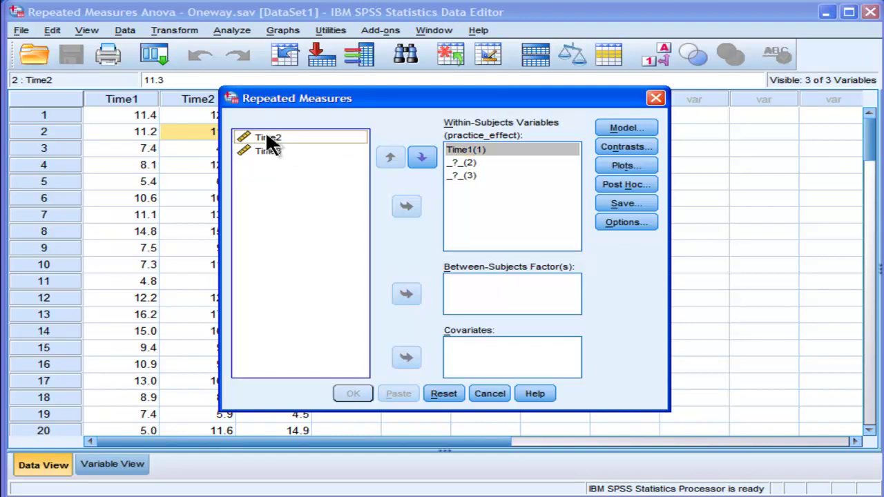
Fill the second and third practice_effect levels with Time2 and Time3
click(455, 162)
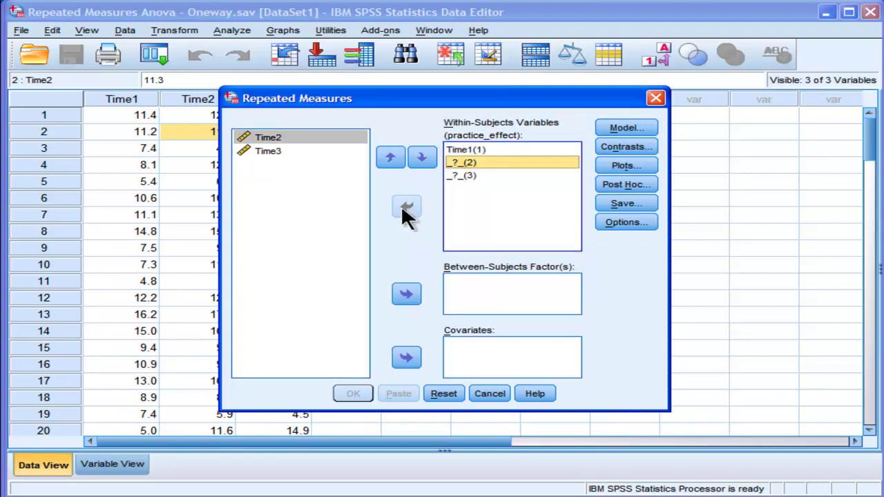
click(422, 158)
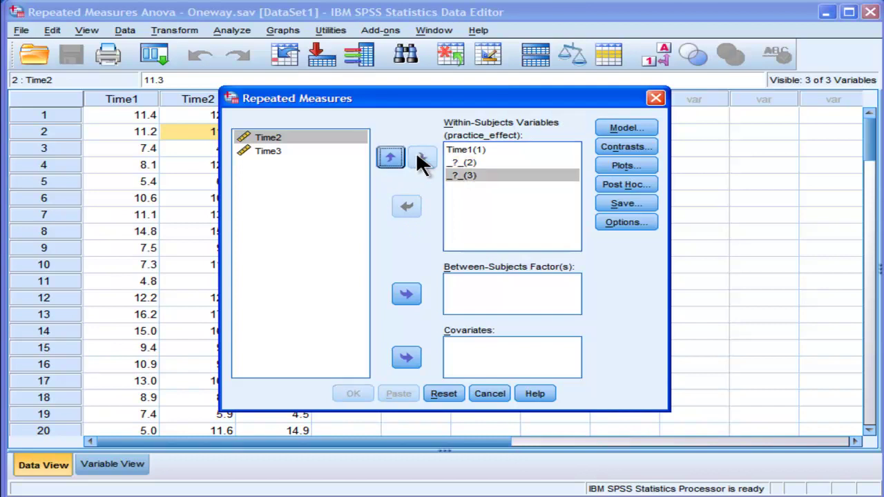
click(461, 163)
click(276, 137)
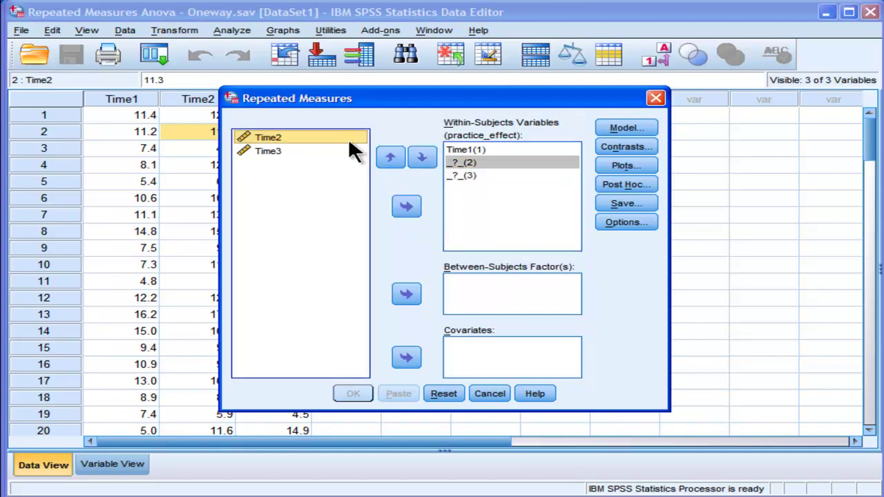
click(406, 207)
click(280, 139)
click(406, 207)
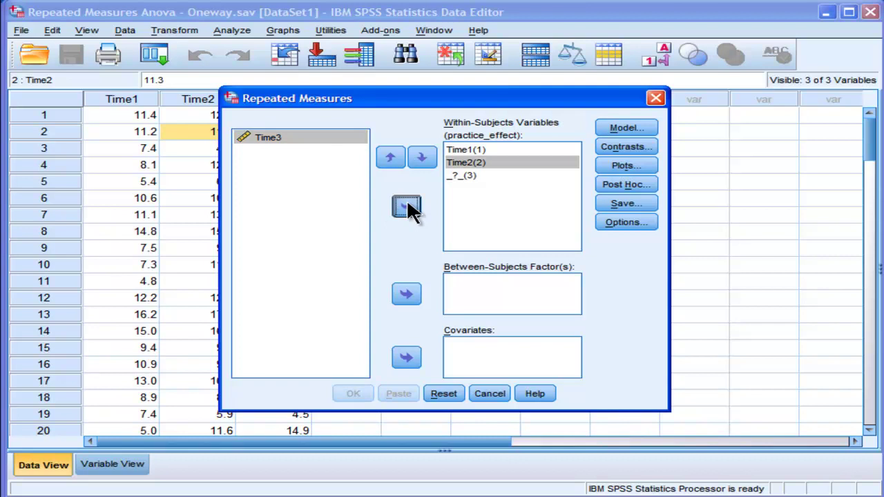
Clear the three levels and reassign Time1 through Time3 together in order
shift+click(456, 151)
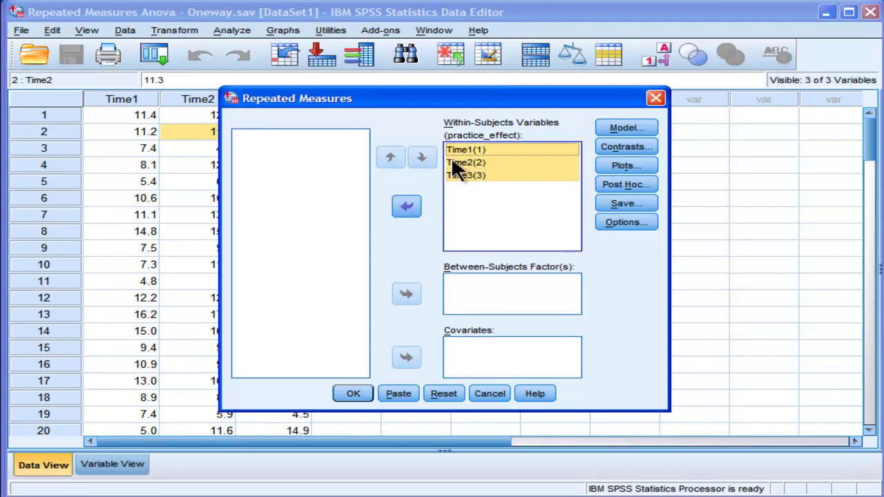
click(407, 207)
click(277, 138)
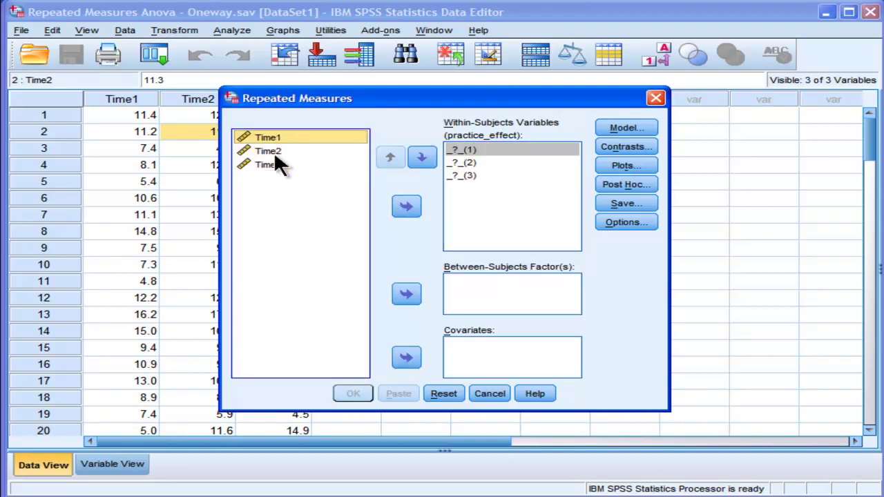
shift+click(268, 166)
click(406, 206)
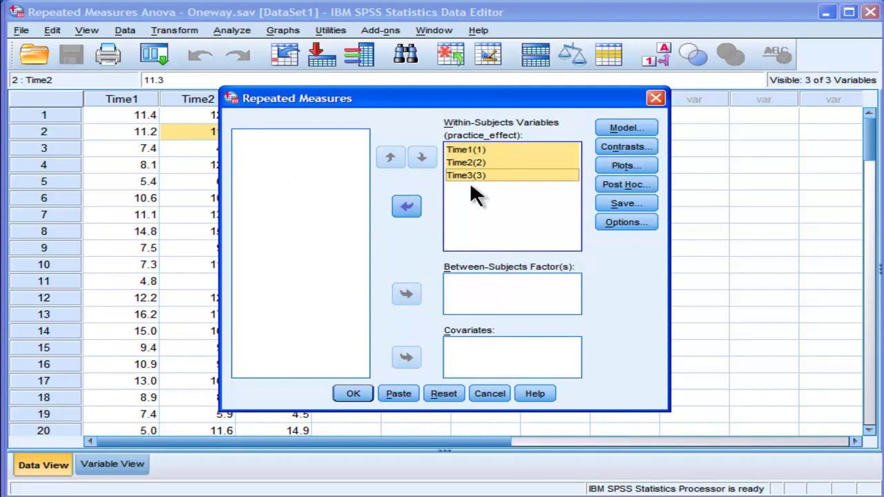
Check Descriptive statistics, Estimates of effect size and Homogeneity tests, and display means for practice_effect
click(624, 221)
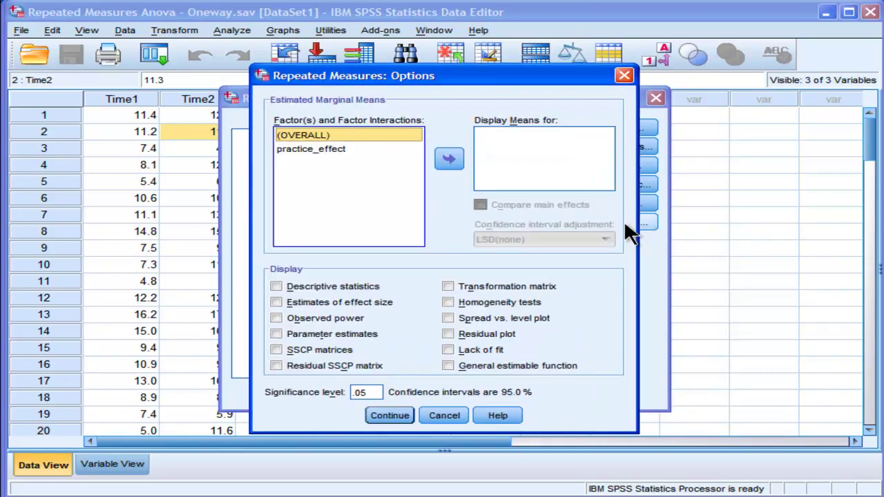
click(312, 283)
click(314, 304)
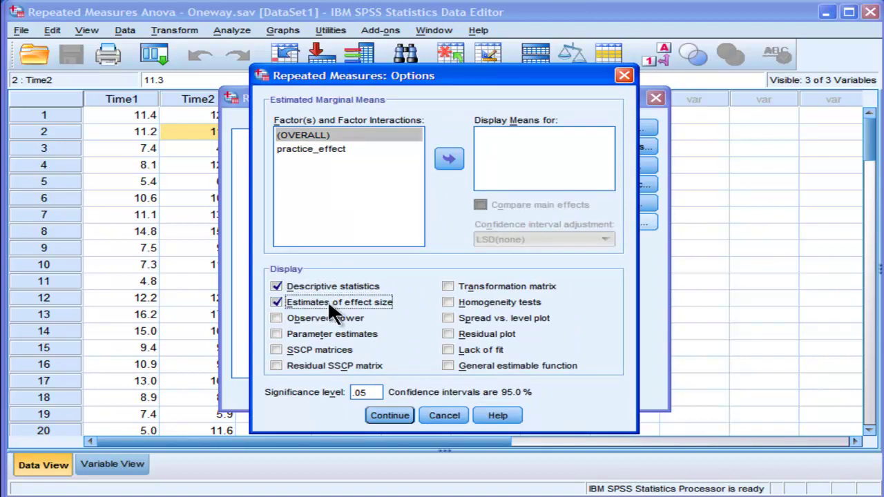
click(470, 302)
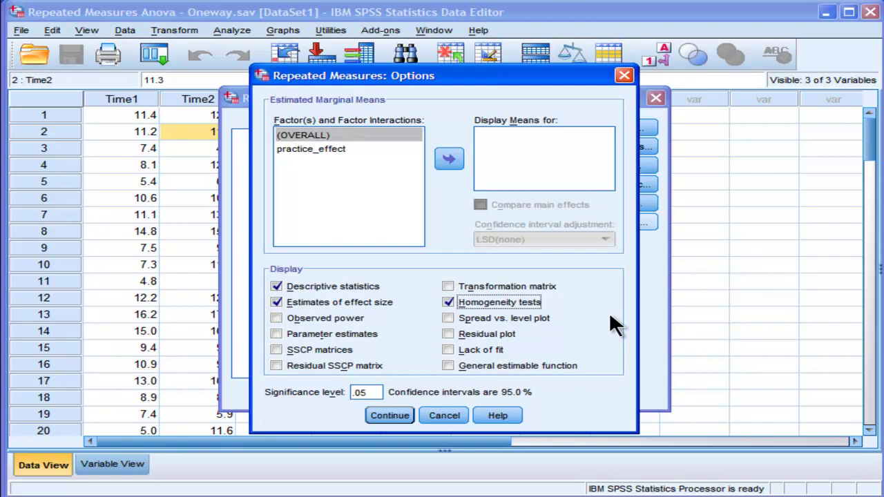
click(313, 151)
click(453, 159)
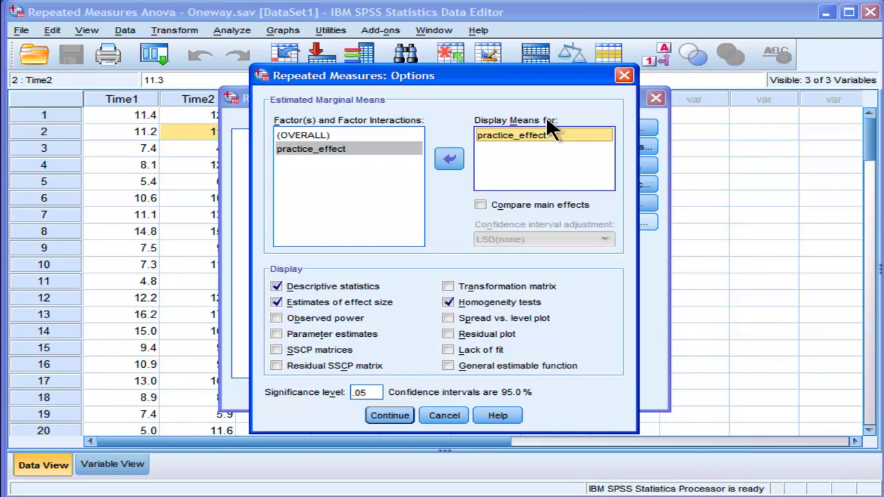
Enable Compare main effects with LSD(none) confidence interval adjustment and confirm the options
click(480, 206)
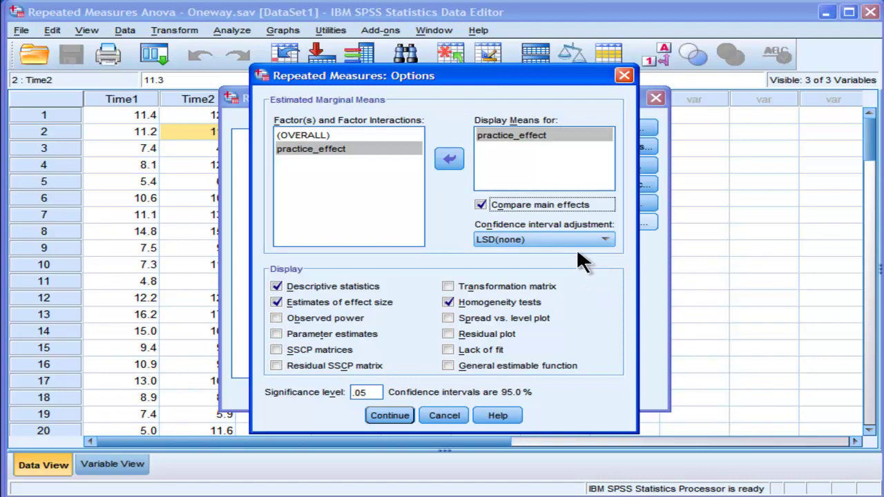
click(605, 239)
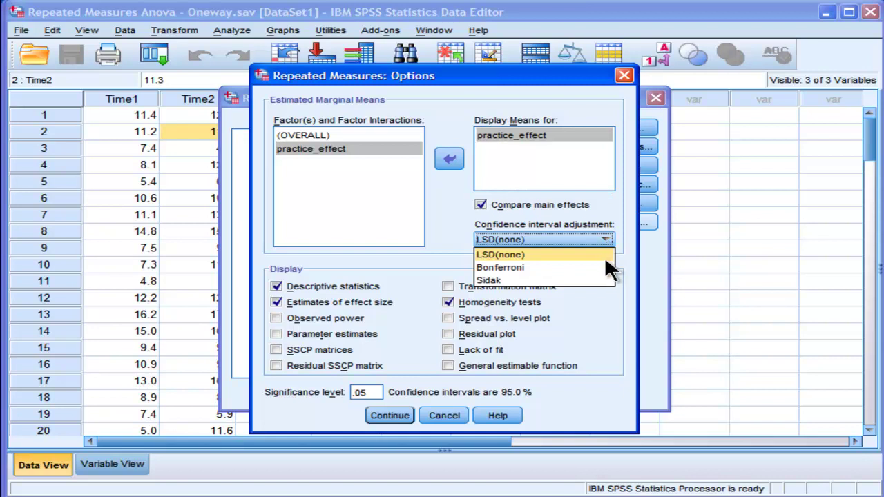
click(605, 257)
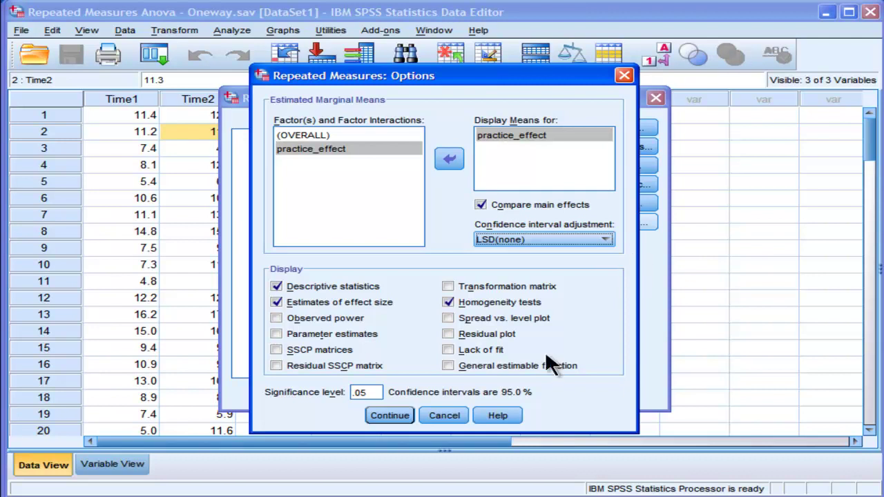
click(384, 414)
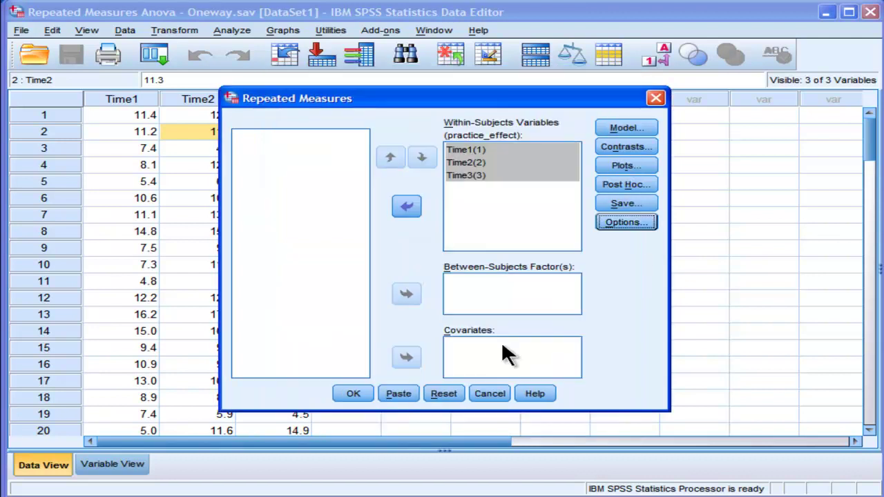
Add a profile plot with practice_effect on the horizontal axis, then bring up Post Hoc settings
click(637, 166)
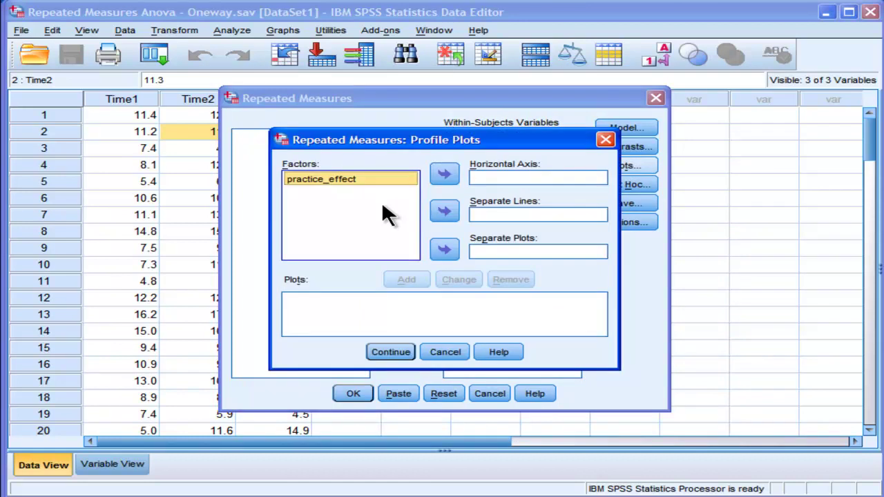
click(444, 175)
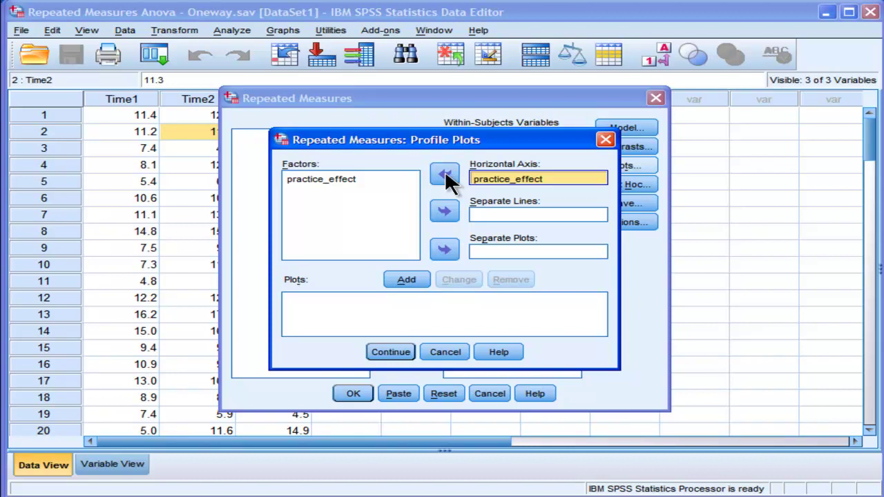
click(408, 280)
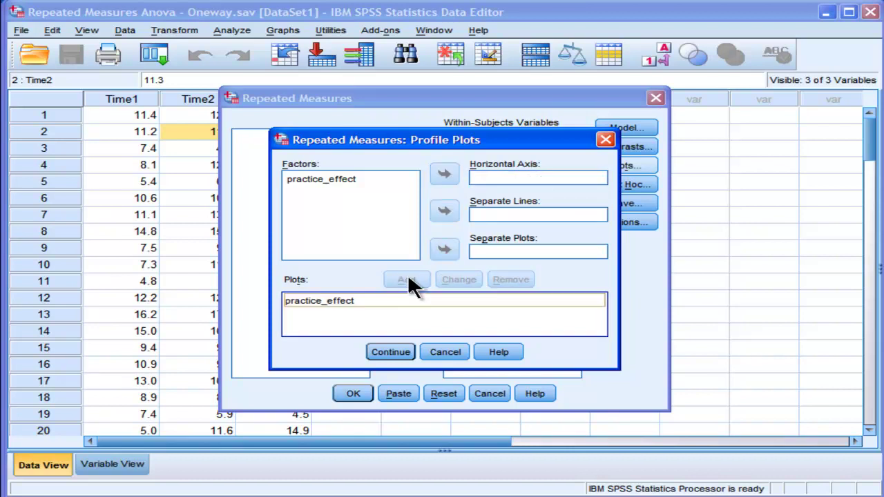
click(398, 349)
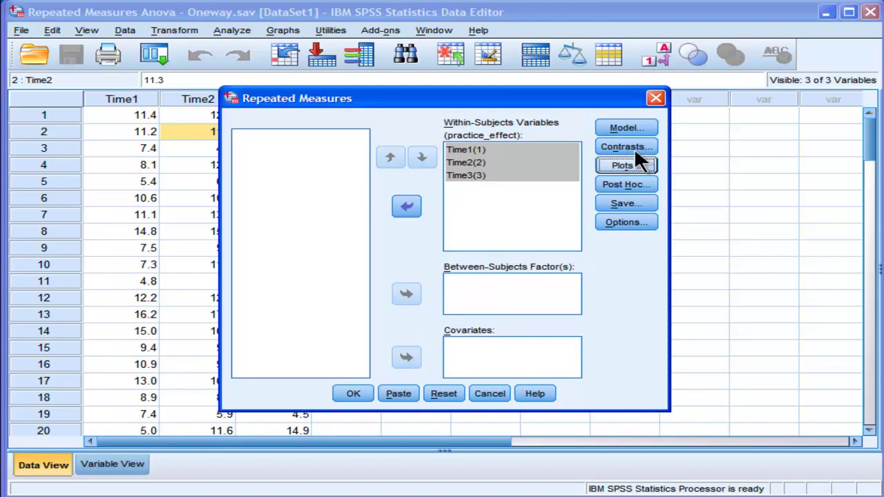
click(625, 185)
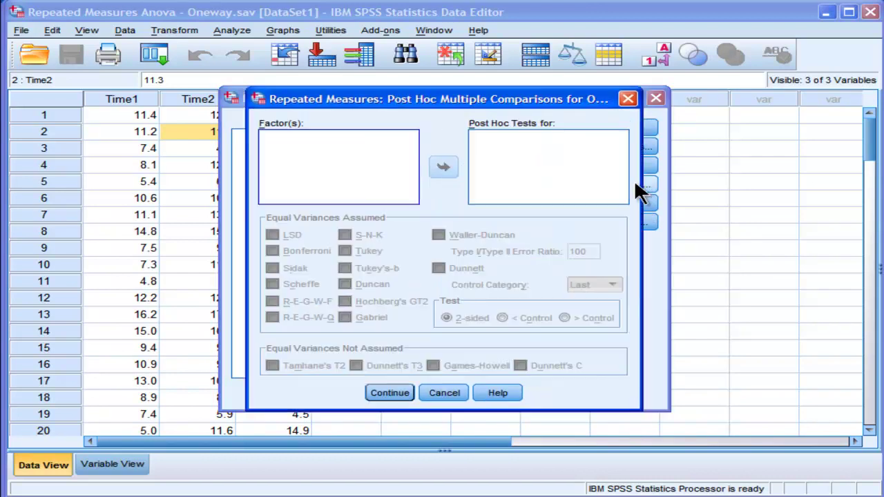